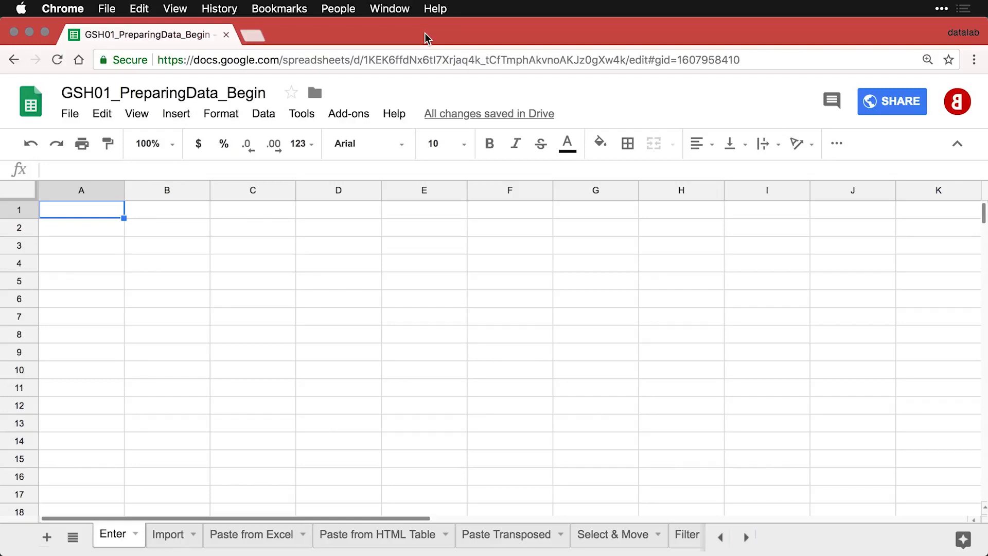
Step: Enter the headers ID, Q01 and Q02 in A1:C1 and extend the Q series across to Q08 in I1
text(ID)
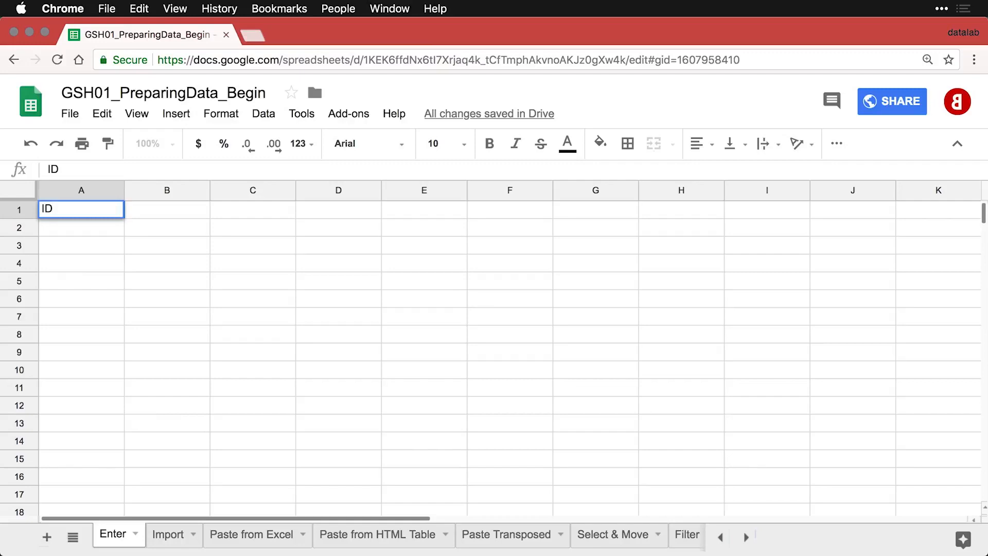
key(Tab)
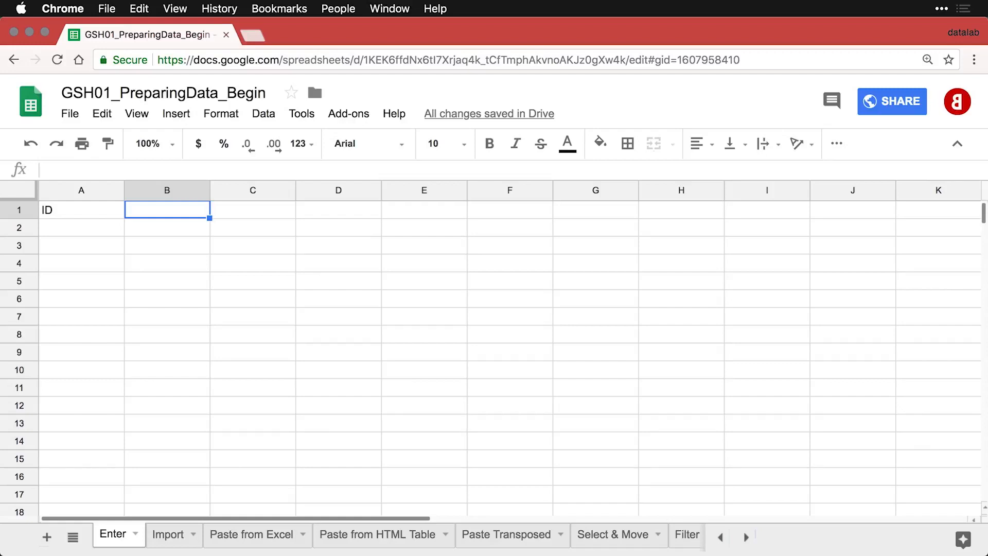
text(Q)
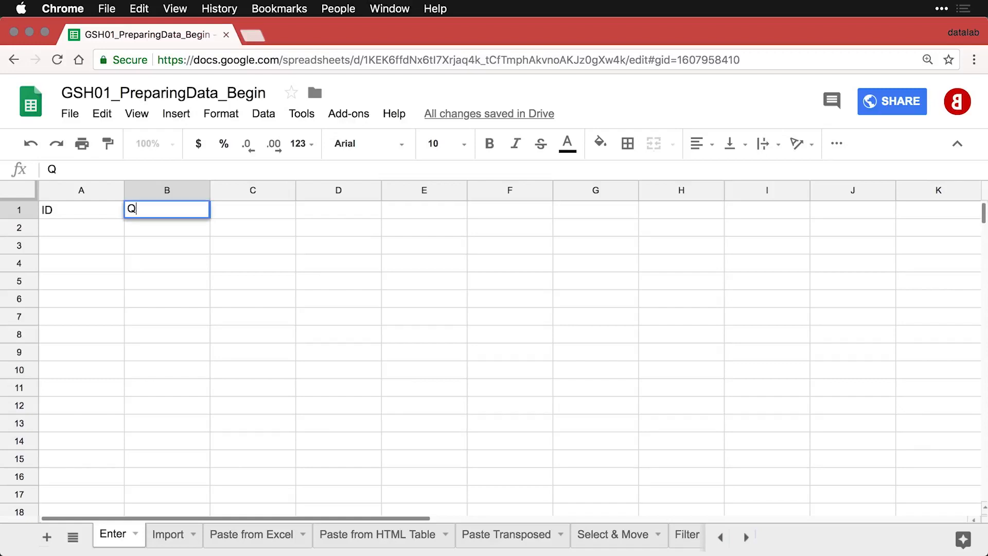
text(01)
key(Tab)
text(Q)
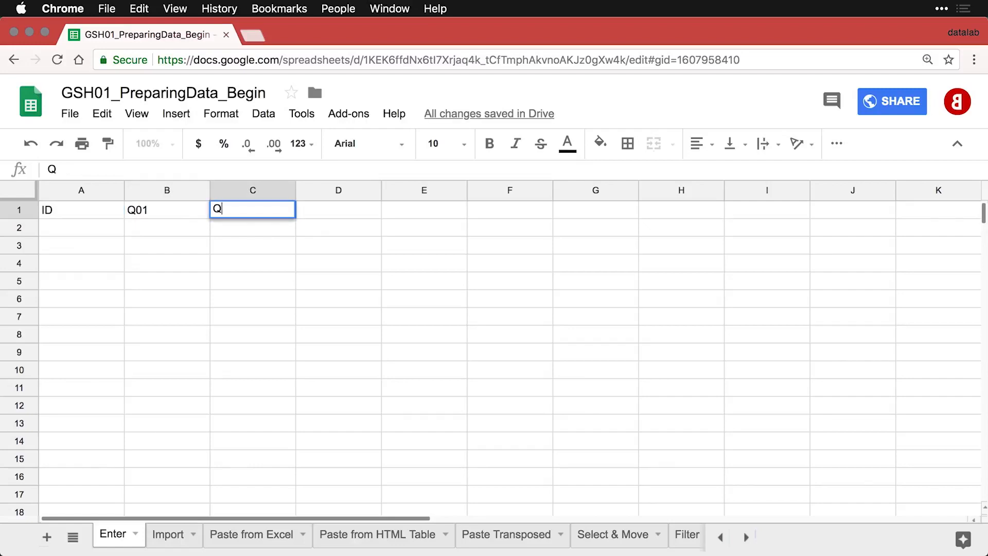
text(02)
key(Tab)
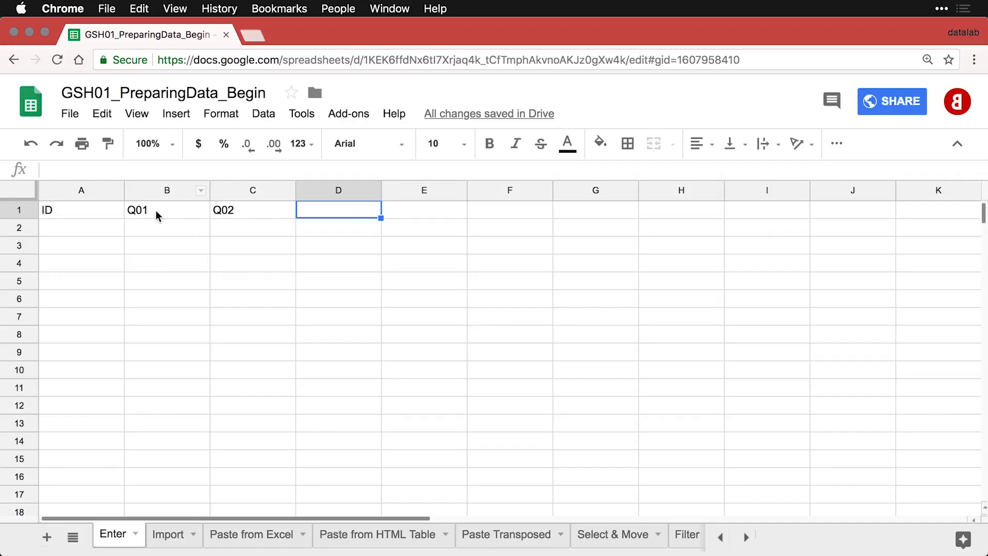
drag(156, 210, 232, 211)
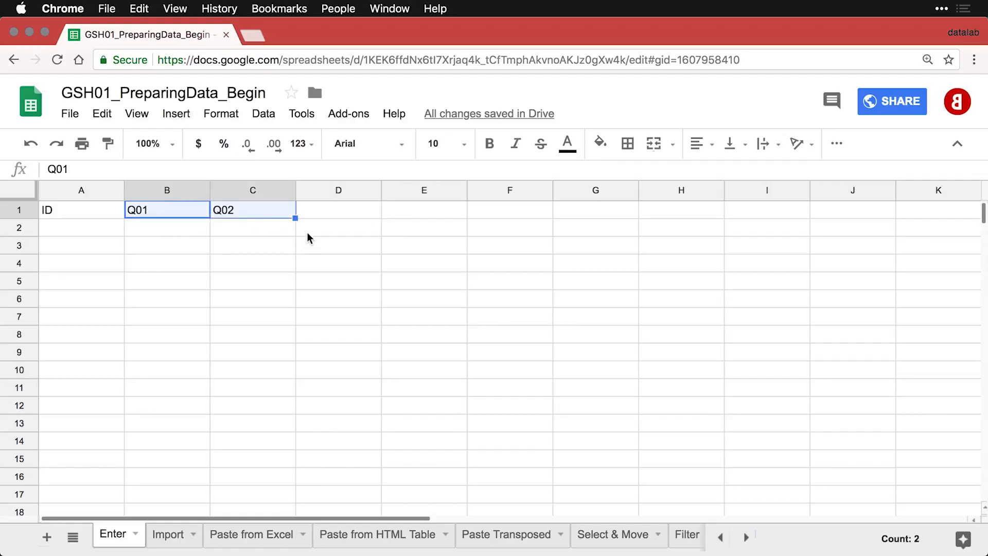
drag(296, 219, 775, 218)
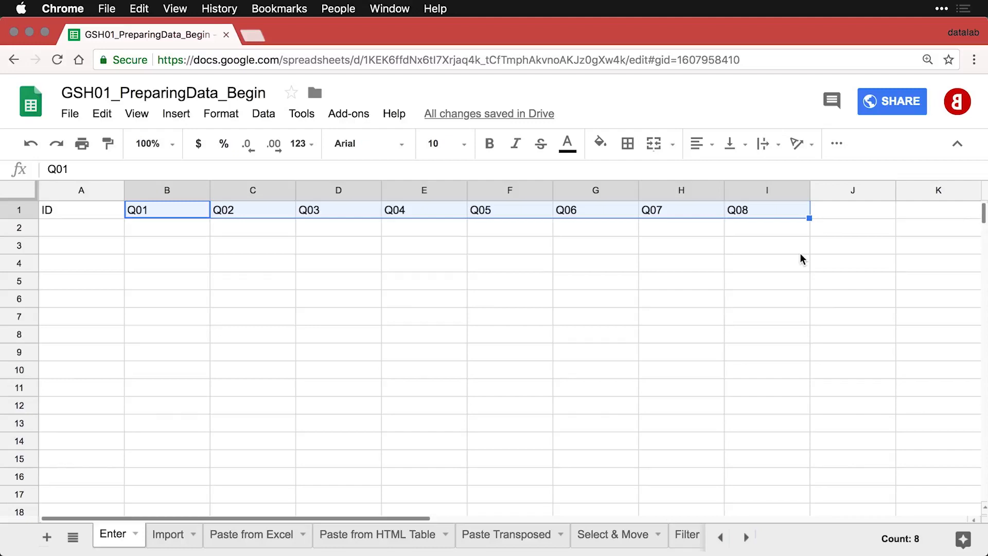
Step: Make the header row bold and center-align all cells in the sheet horizontally
click(18, 210)
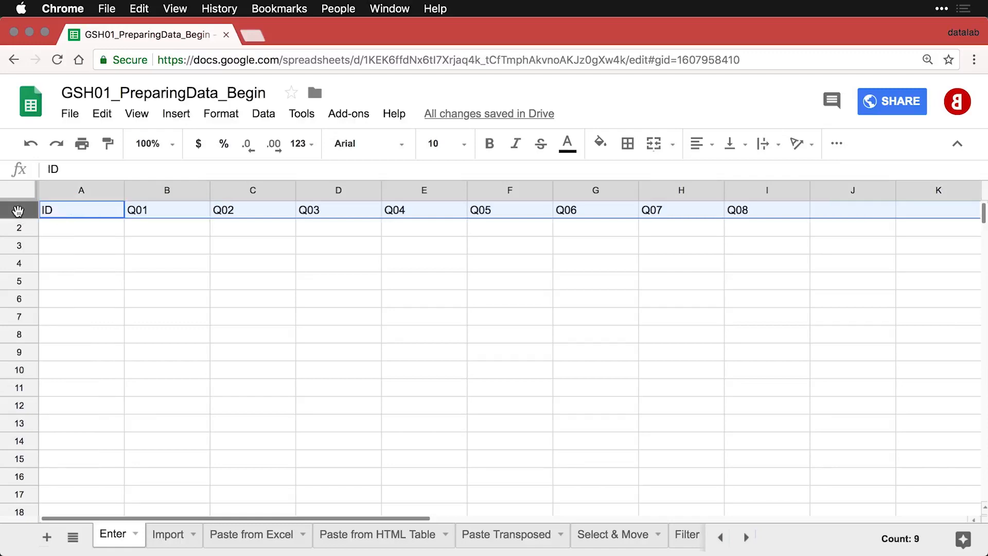
key(cmd+b)
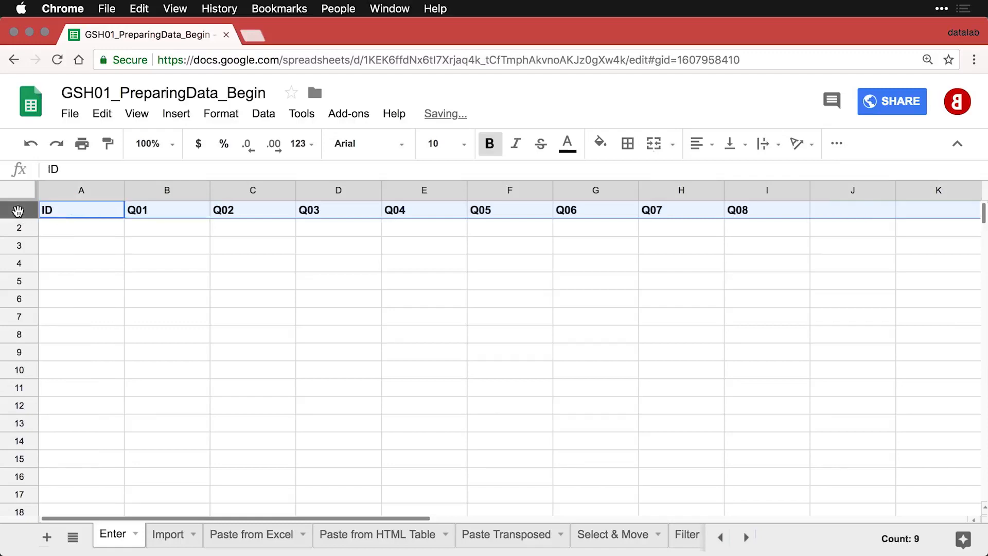
click(19, 194)
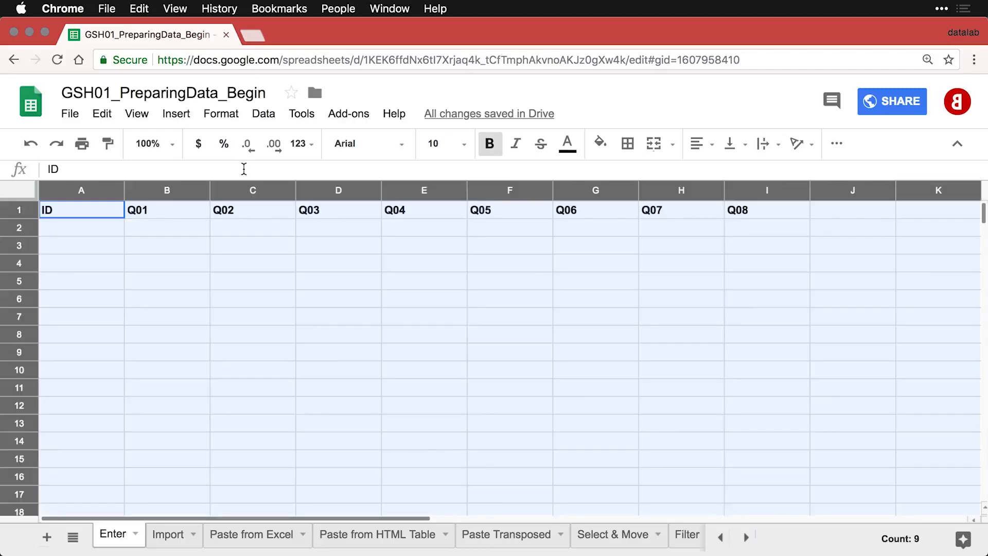
click(701, 144)
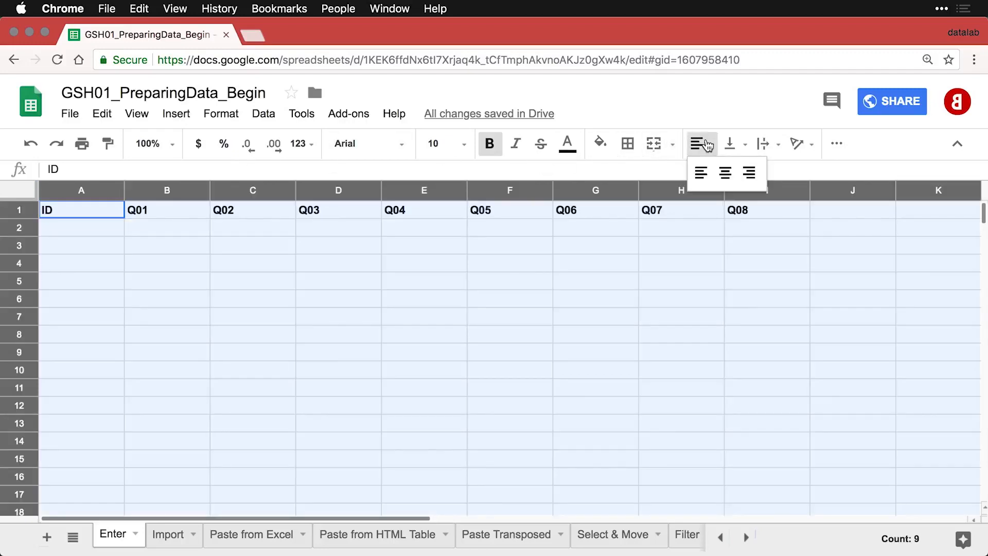
click(725, 175)
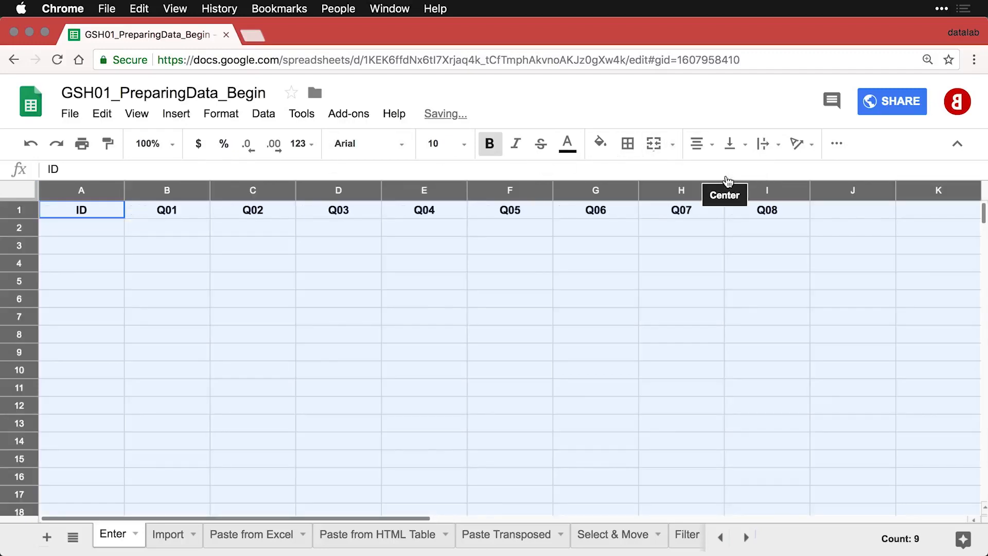
Step: Freeze row 1 so the headers stay in place above the data
click(179, 271)
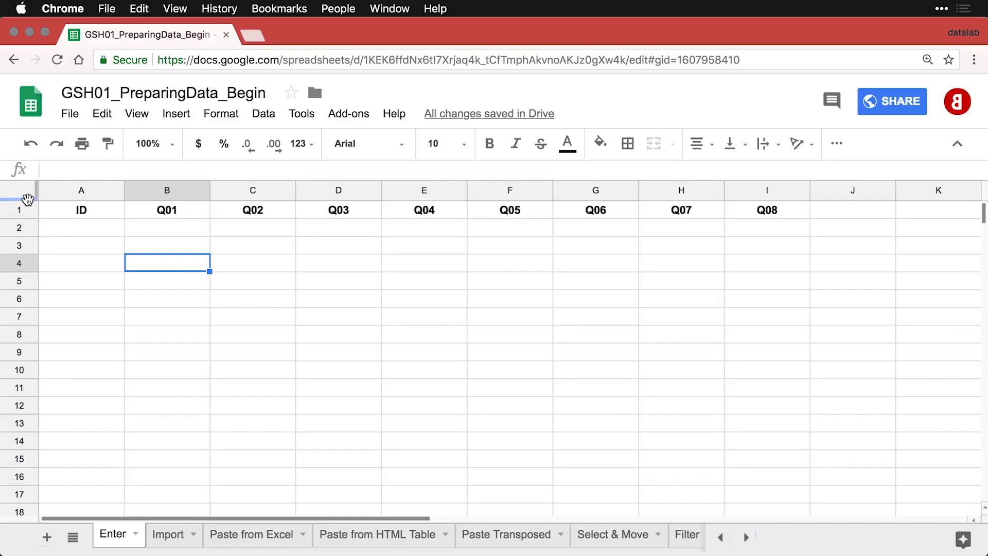
drag(28, 199, 26, 218)
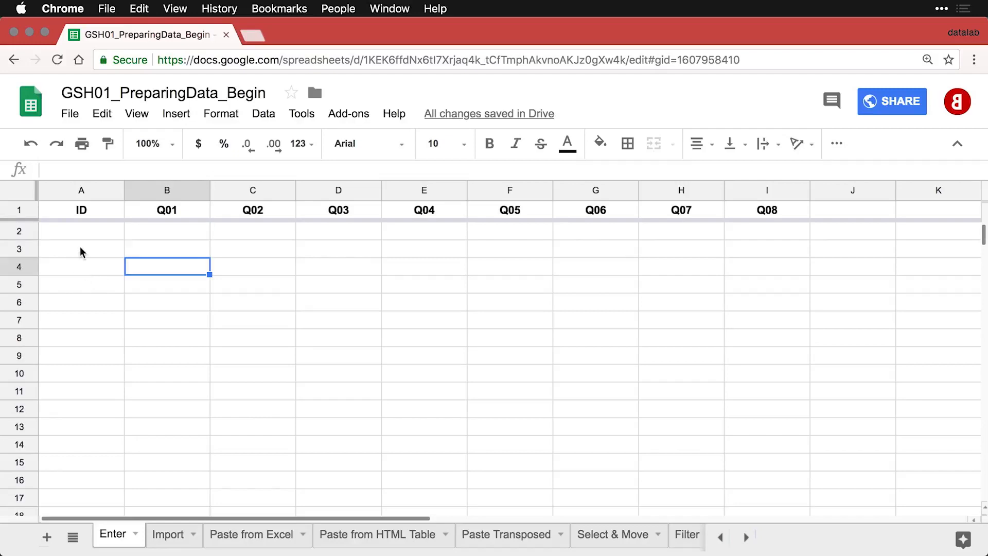
Step: Enter IDs 1, 2 and 3 from A2 down and continue the series to 14 in A15
click(94, 232)
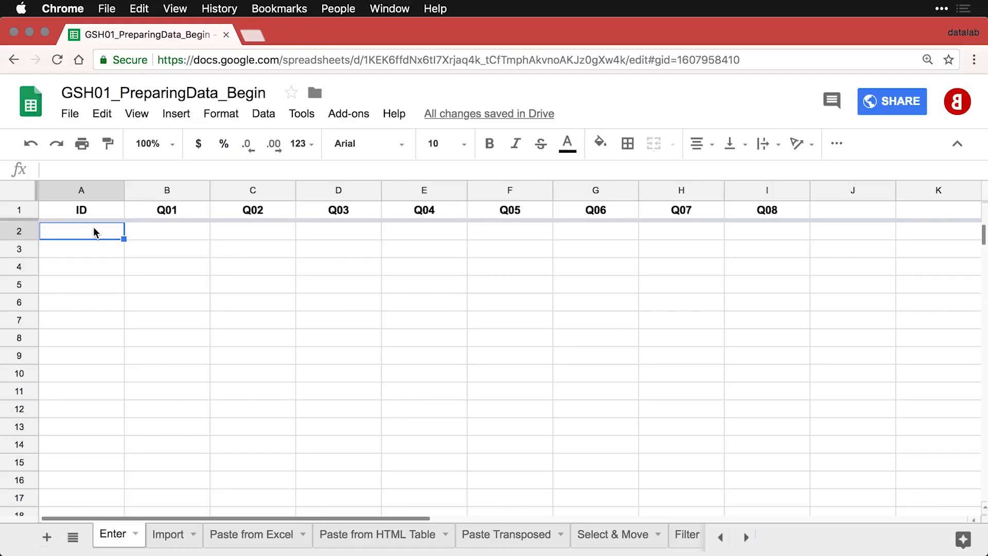
text(1)
key(Return)
text(2)
key(Return)
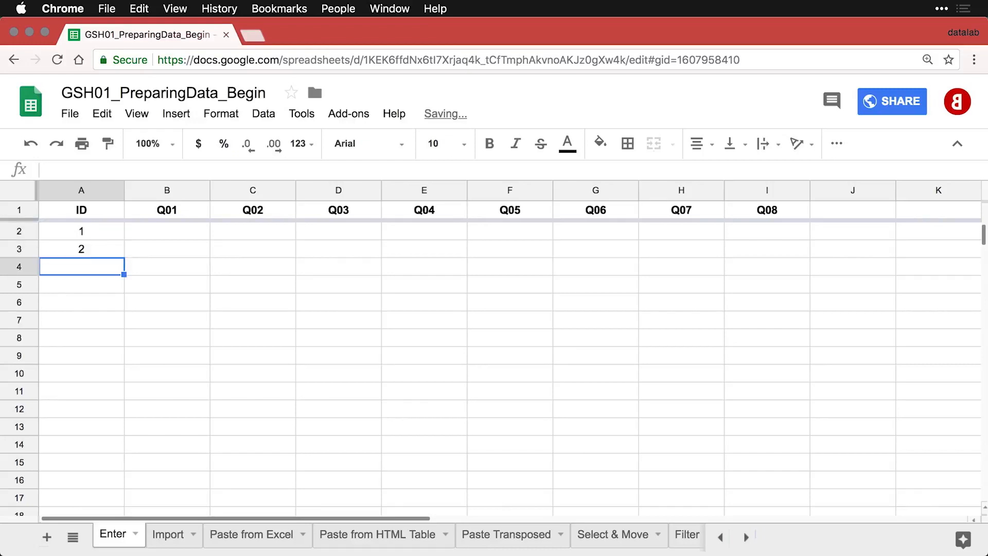
text(3)
key(Return)
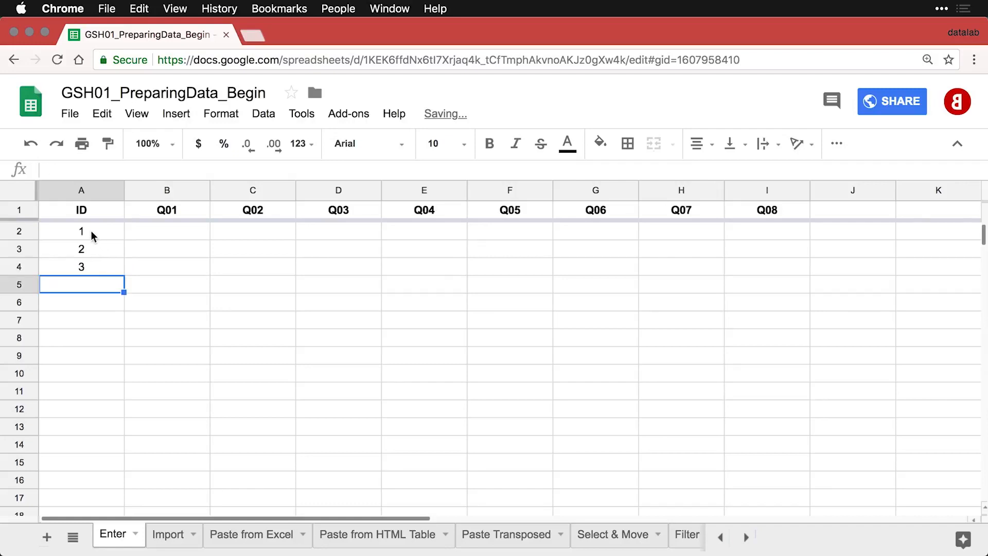
drag(91, 232, 109, 472)
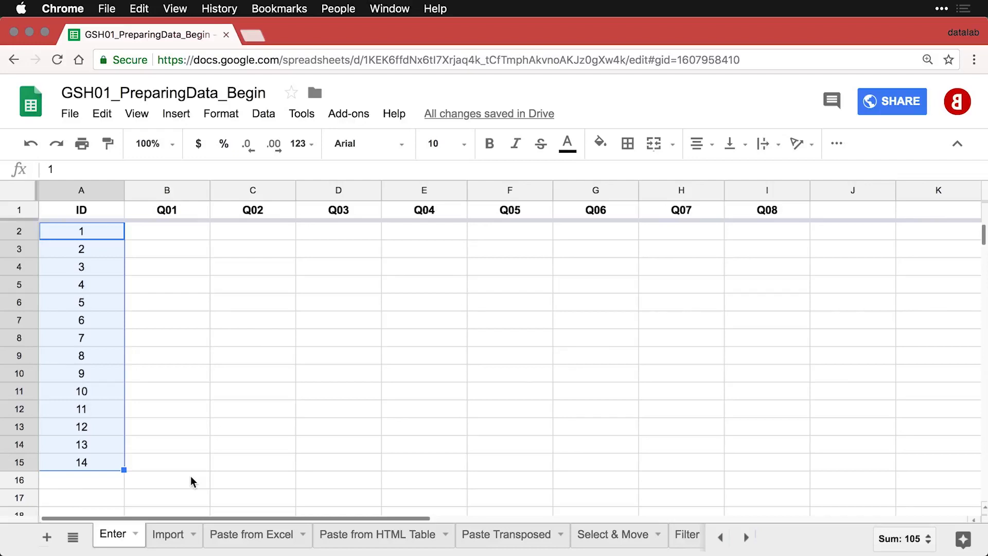
Step: Replace the IDs in A2:A8 with a series starting 101, 102 and running to 107
click(77, 236)
text(101)
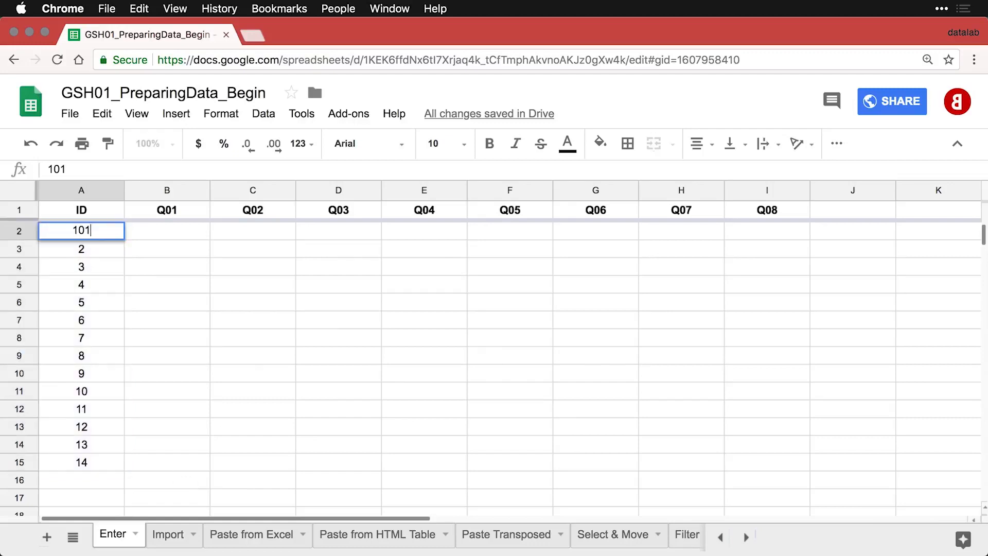
key(Return)
text(102)
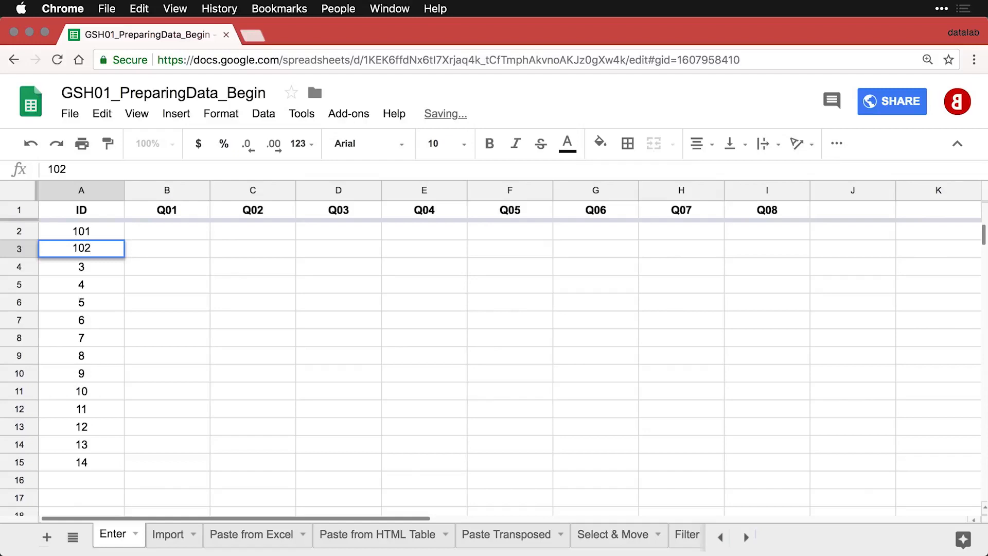
key(Return)
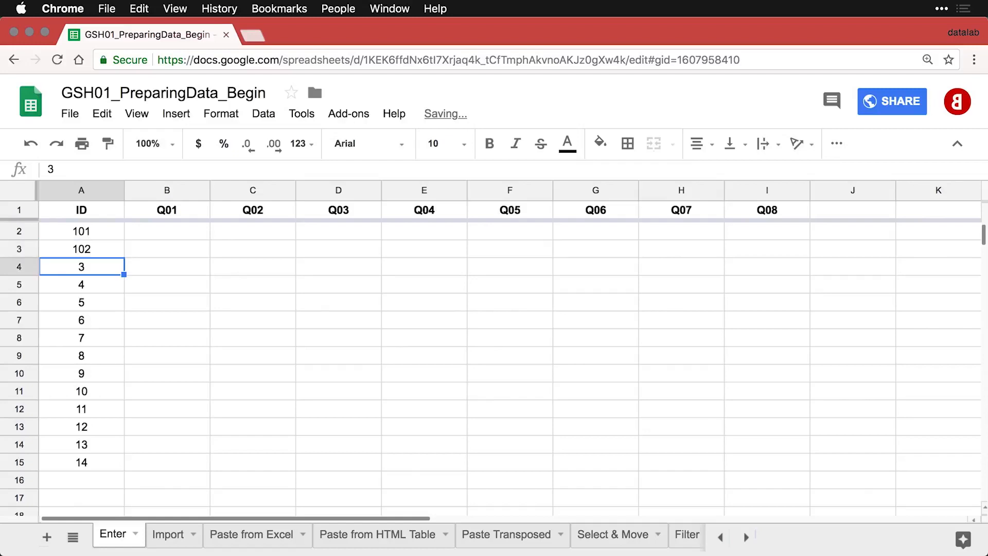
drag(88, 230, 120, 342)
Step: Replace the IDs in A9:A15 with a series starting 201, 202 and running to 207
click(100, 363)
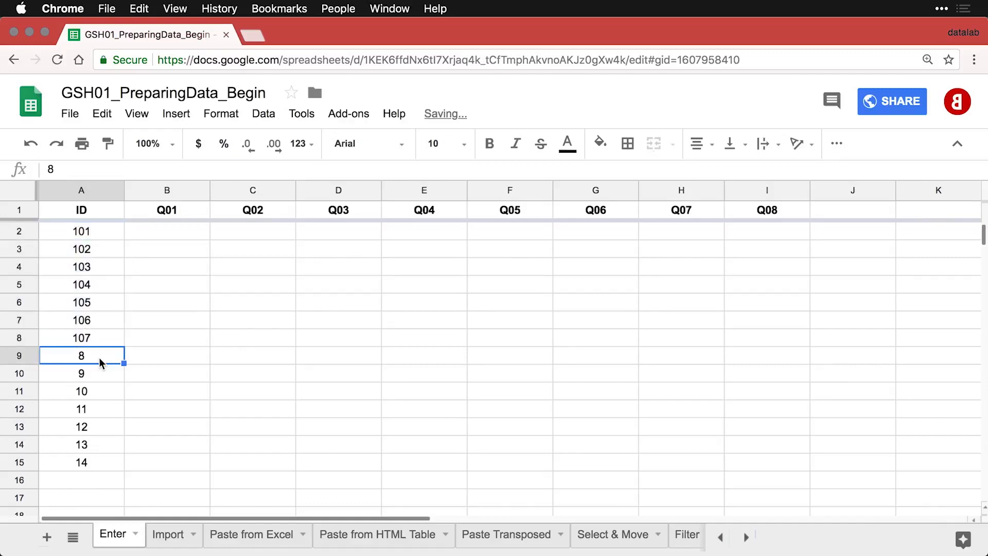
text(201)
key(Return)
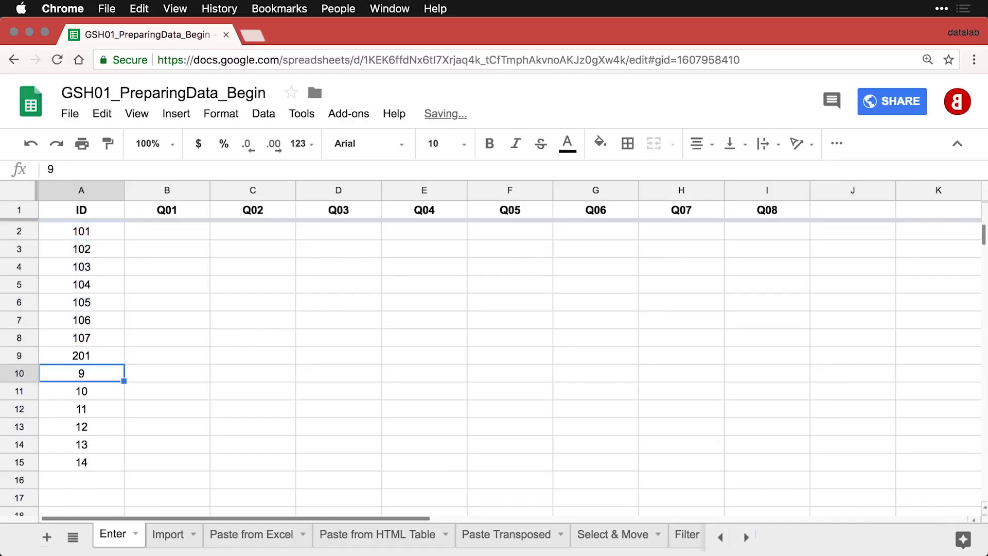
text(202)
key(Return)
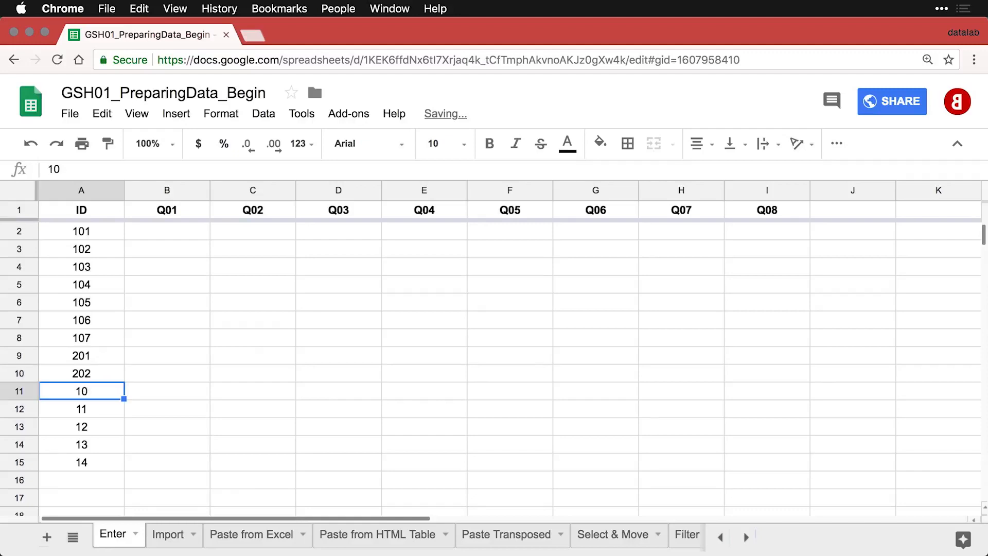
drag(81, 358, 119, 468)
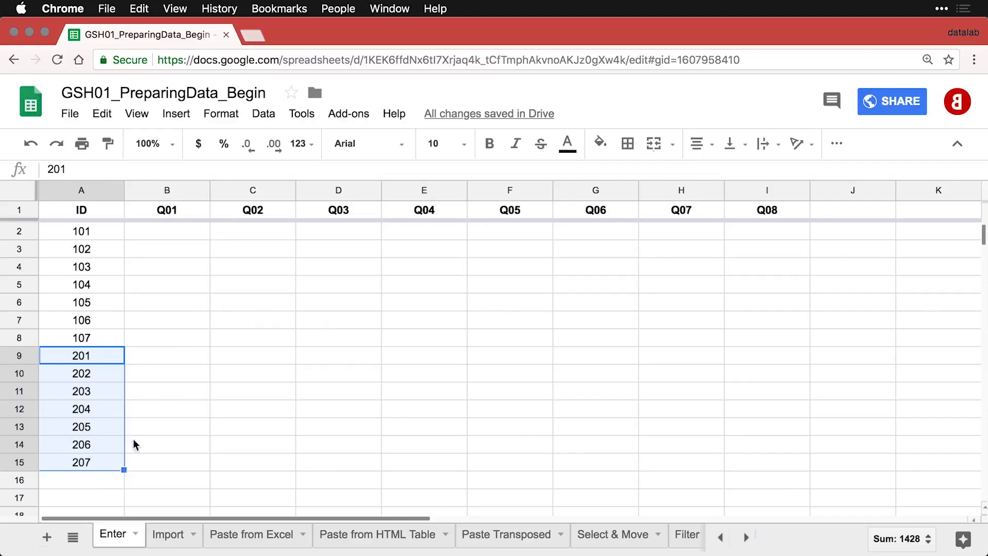
Step: Fill in the answers for ID 101 in B2:I2 with 7, 9, 4, 6, 7, 1, 2 and 4
click(169, 233)
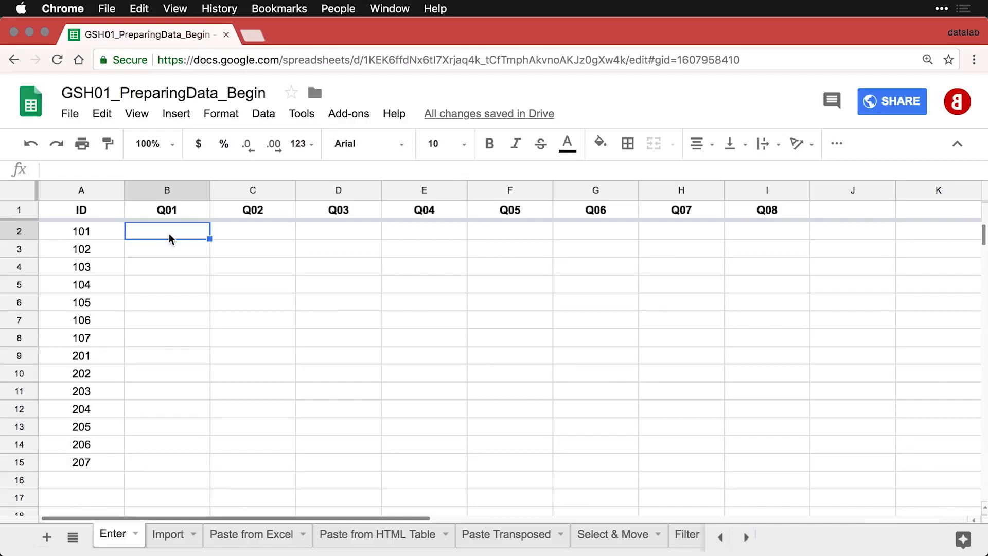
text(7)
key(Tab)
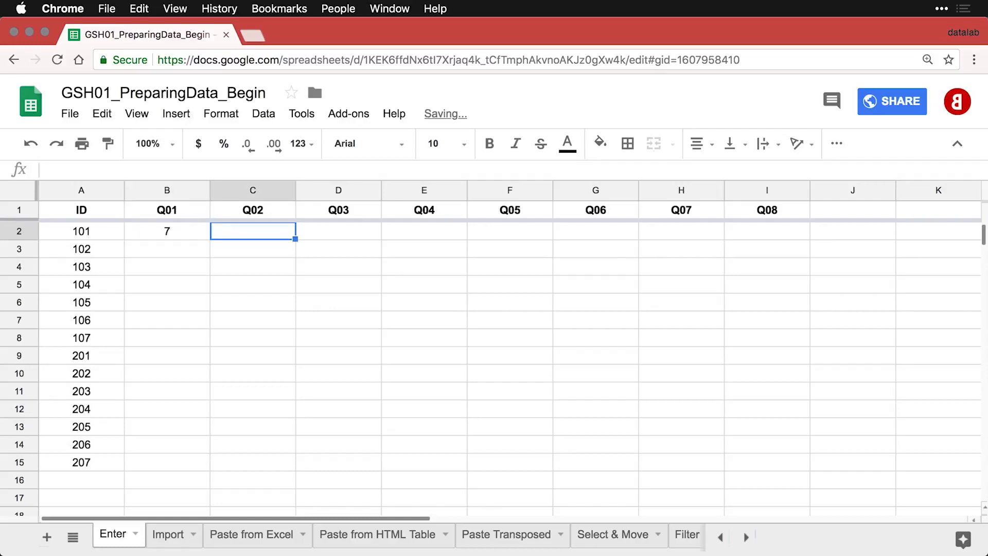
text(9)
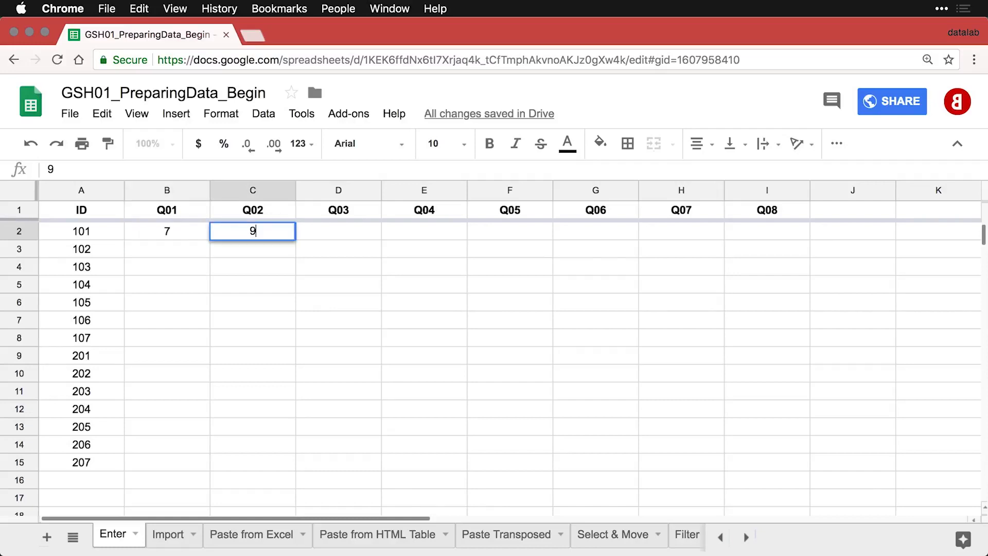
key(Tab)
text(4)
key(Tab)
text(6)
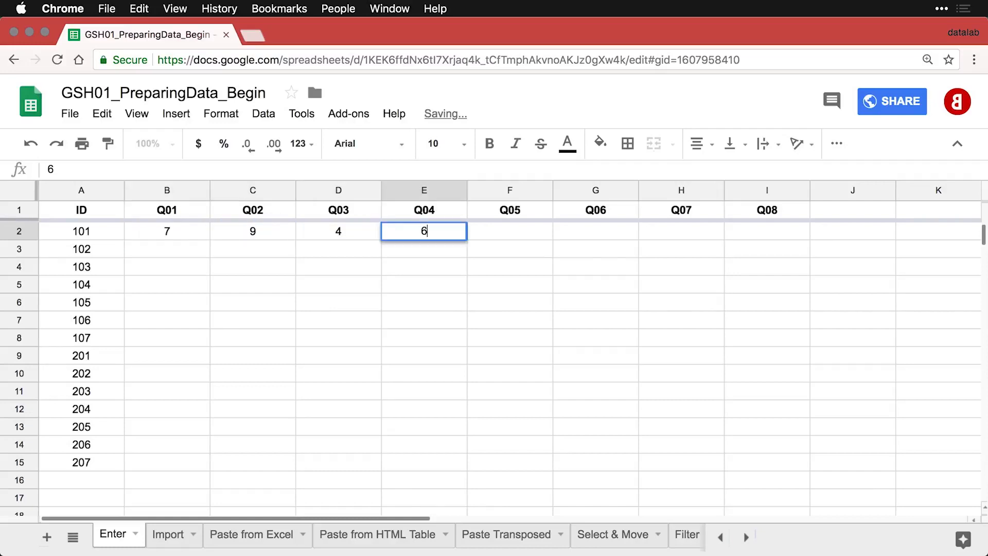
key(Tab)
text(7)
key(Tab)
text(1)
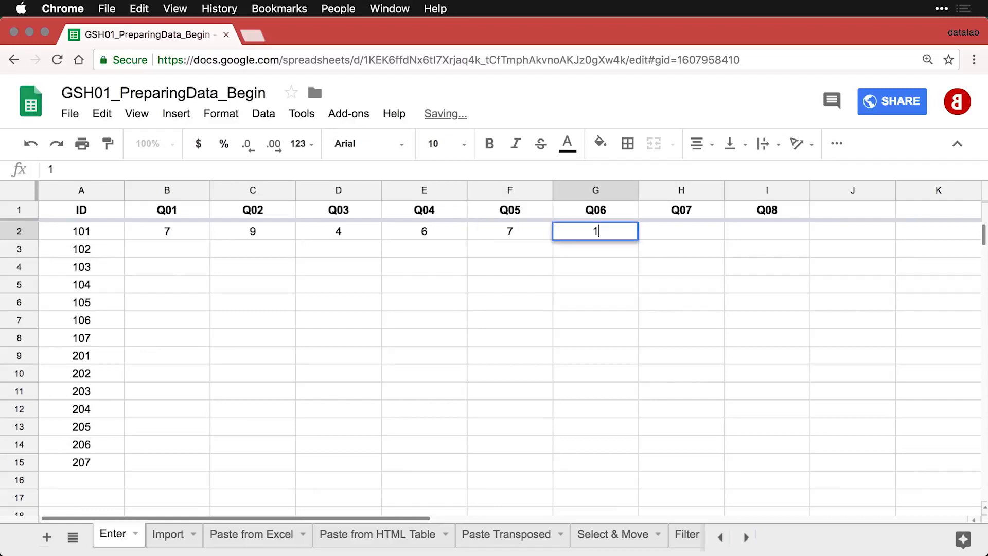
key(Tab)
text(2)
key(Tab)
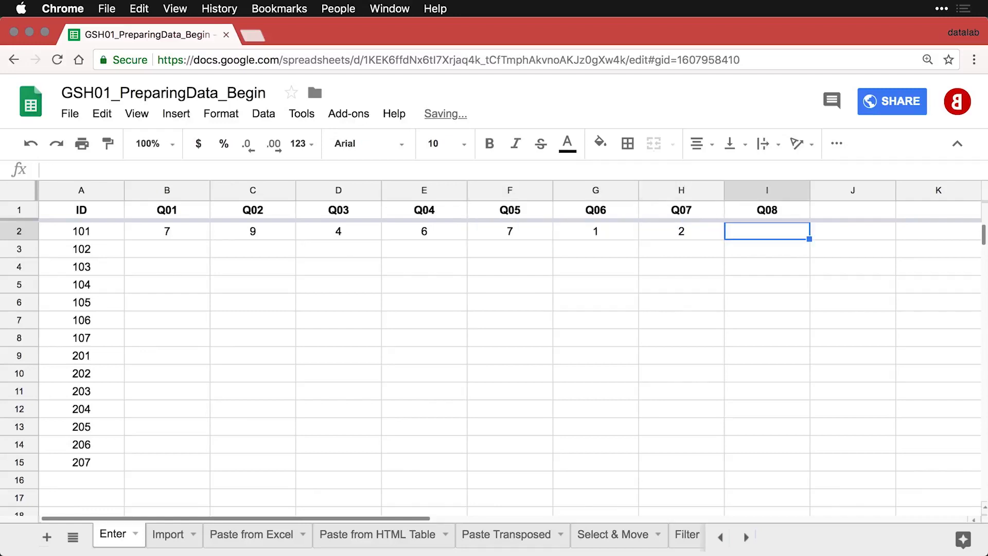
text(4)
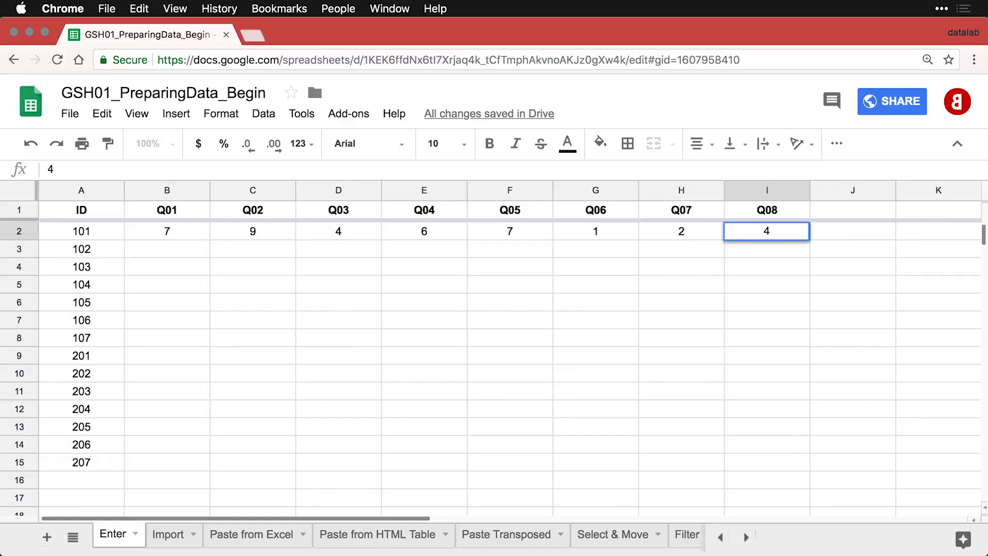
key(Return)
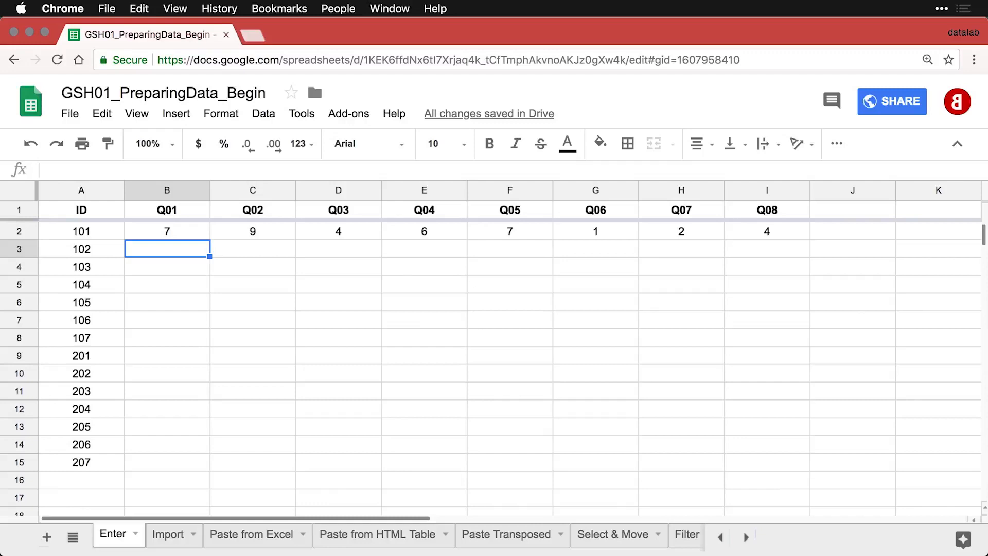
Step: In the row for ID 102, leave Q01 blank and enter Eight under Q02 in C3
key(Tab)
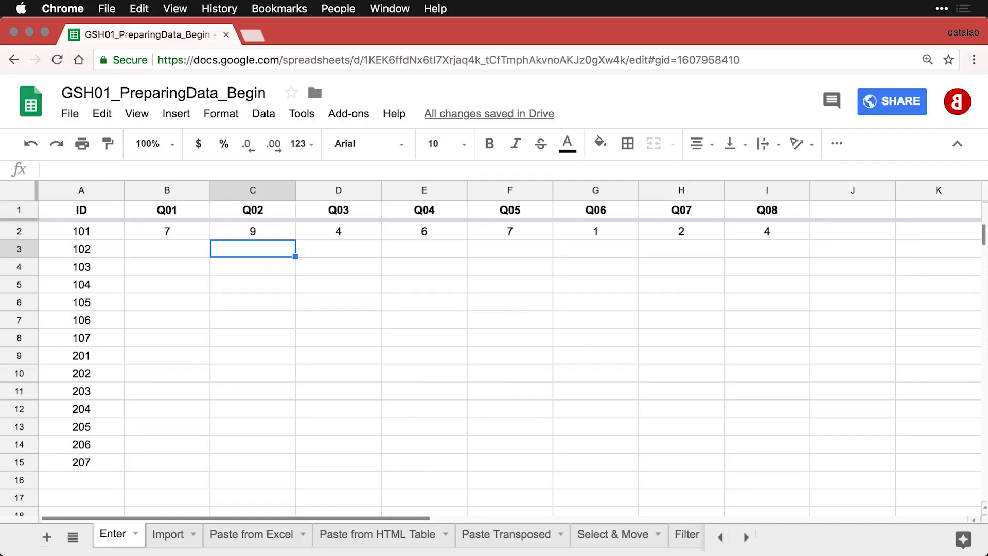
text(Eight)
key(Tab)
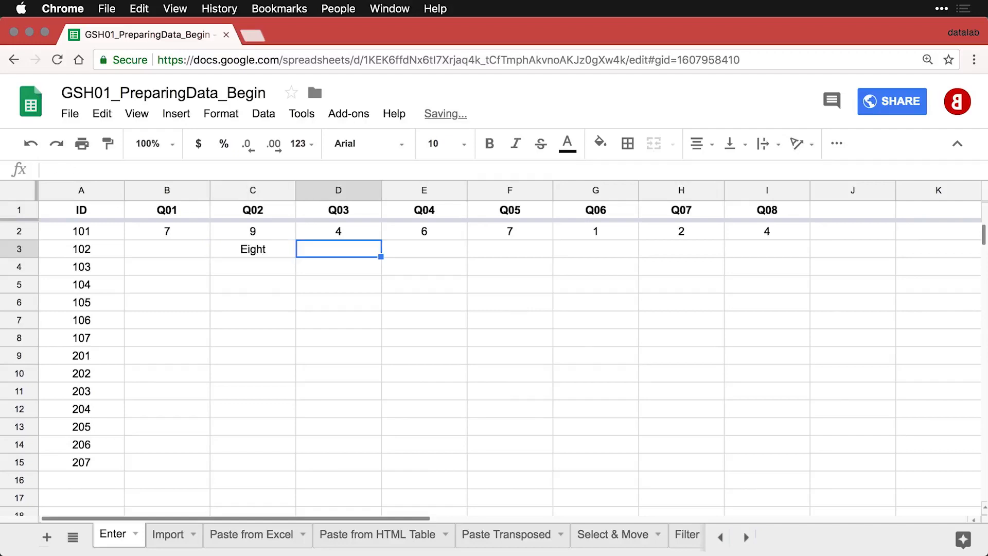